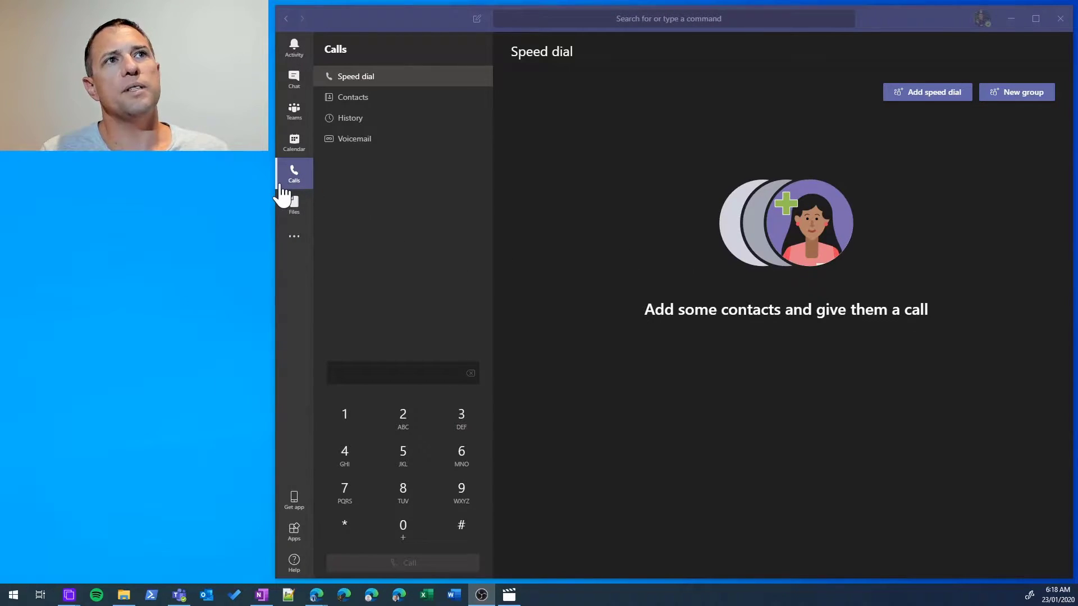
Show the Contacts list in Calls, which lists two saved phone contacts.
left_click(420, 112)
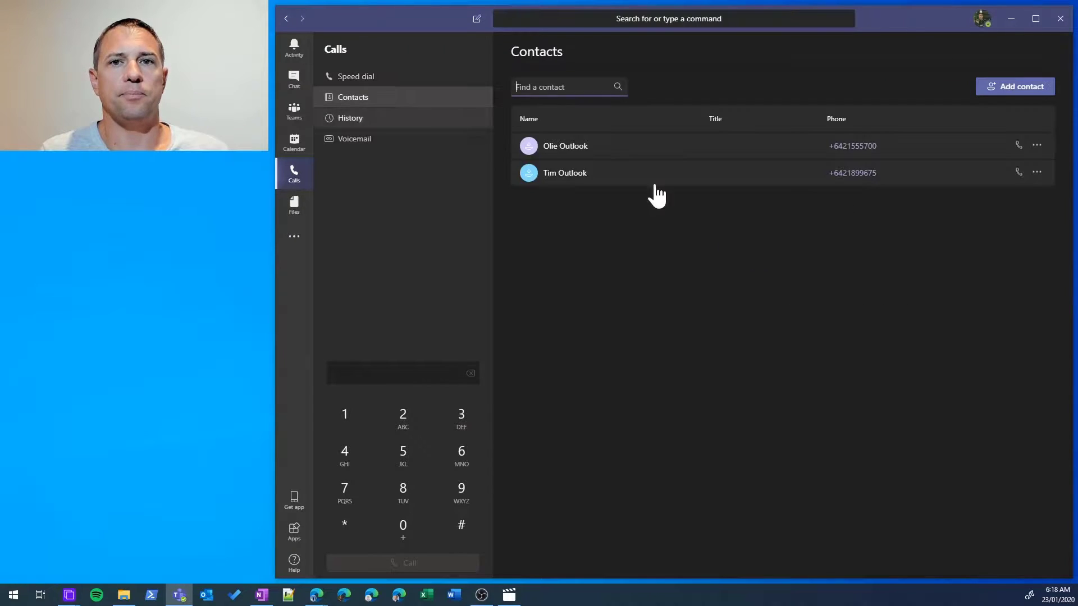
Add the UC Geek colleague from the directory as a new contact by searching her name.
left_click(1055, 99)
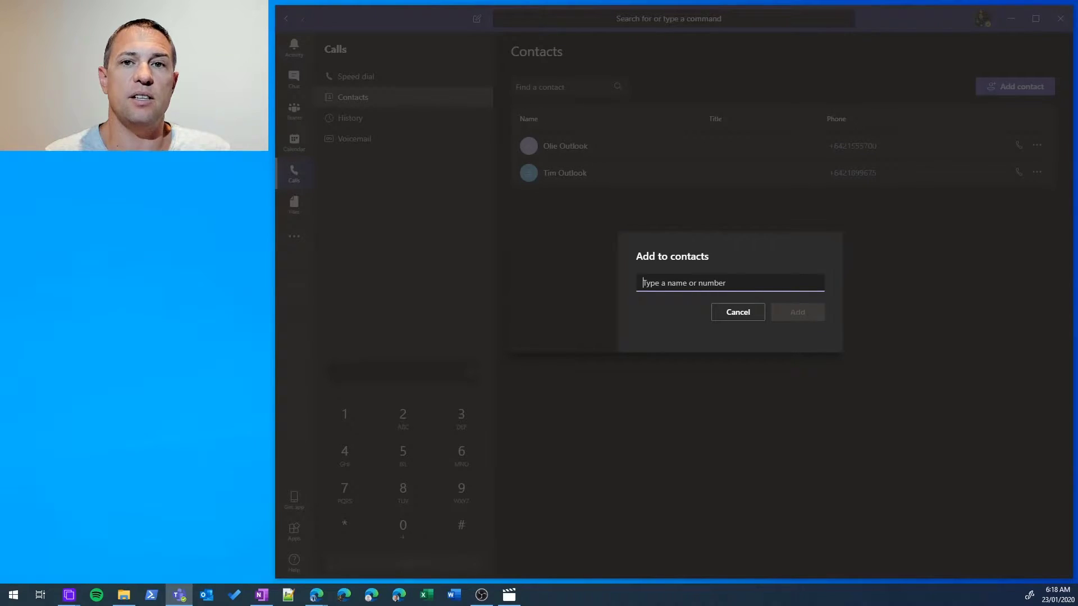
type("amy")
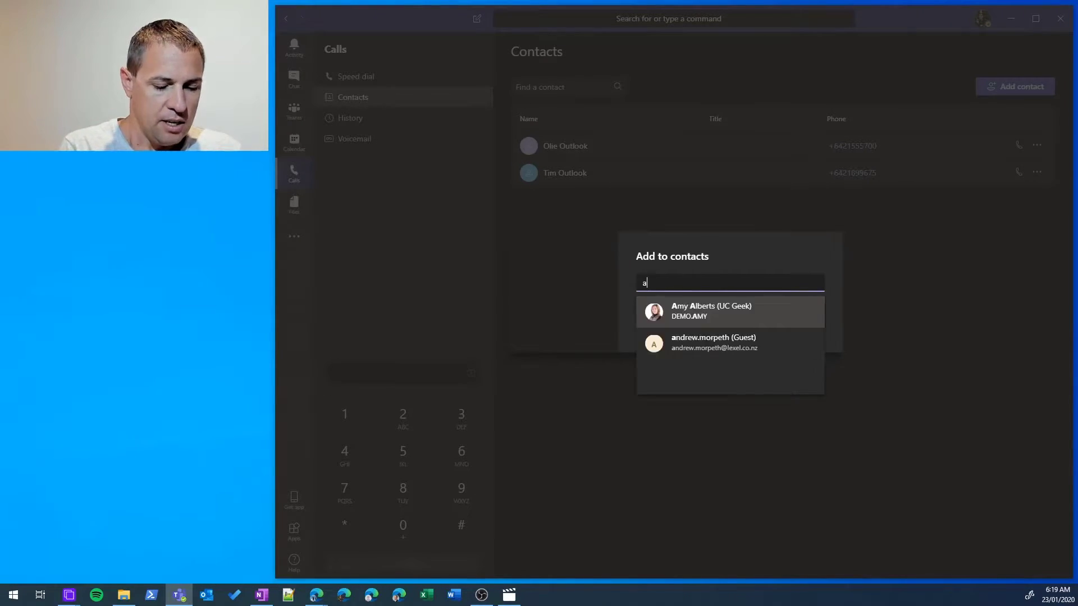
left_click(754, 312)
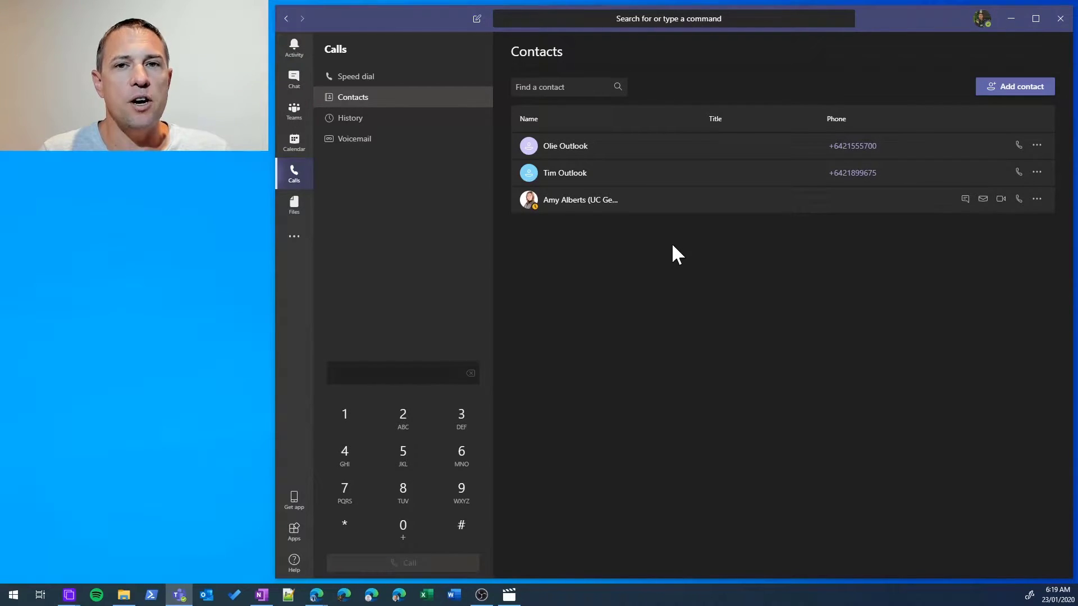
Create a Coffee Shop contact with company Coffee On Time and its phone number.
left_click(1039, 90)
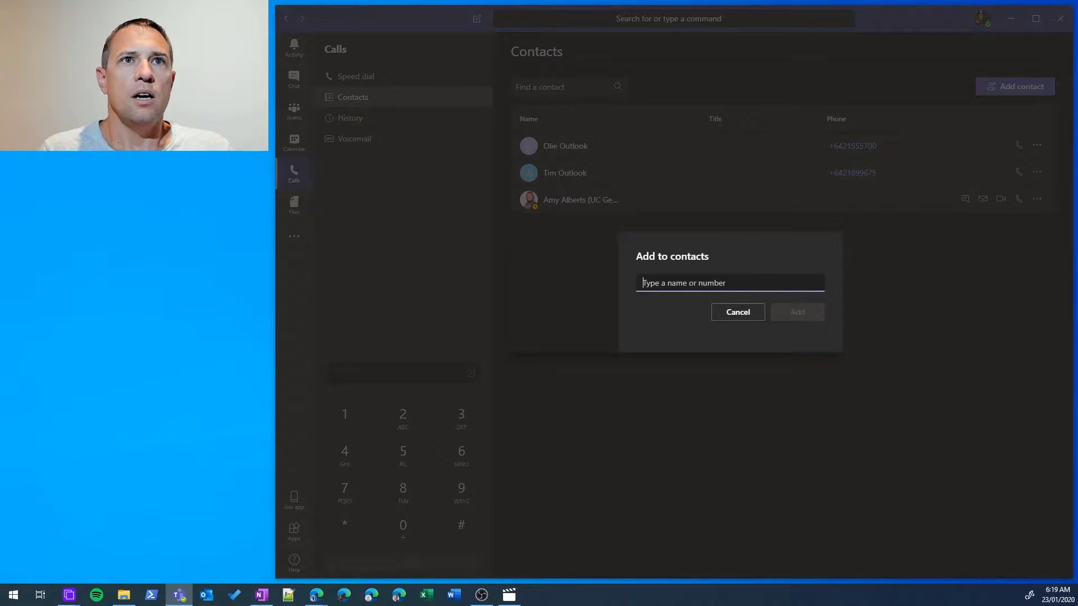
type("Coffee")
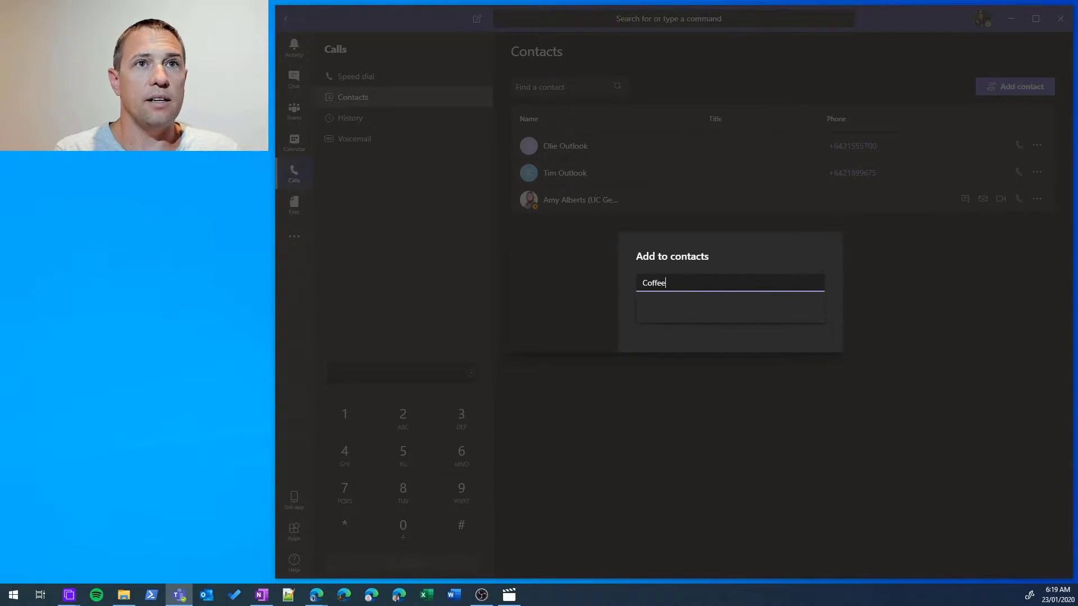
type(" Shop")
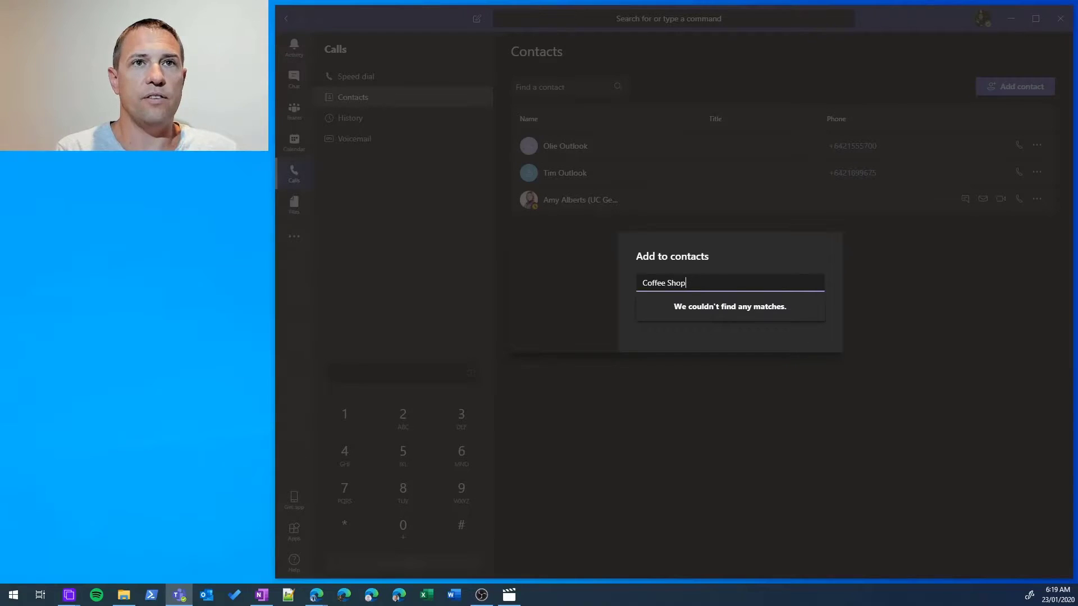
left_click(709, 340)
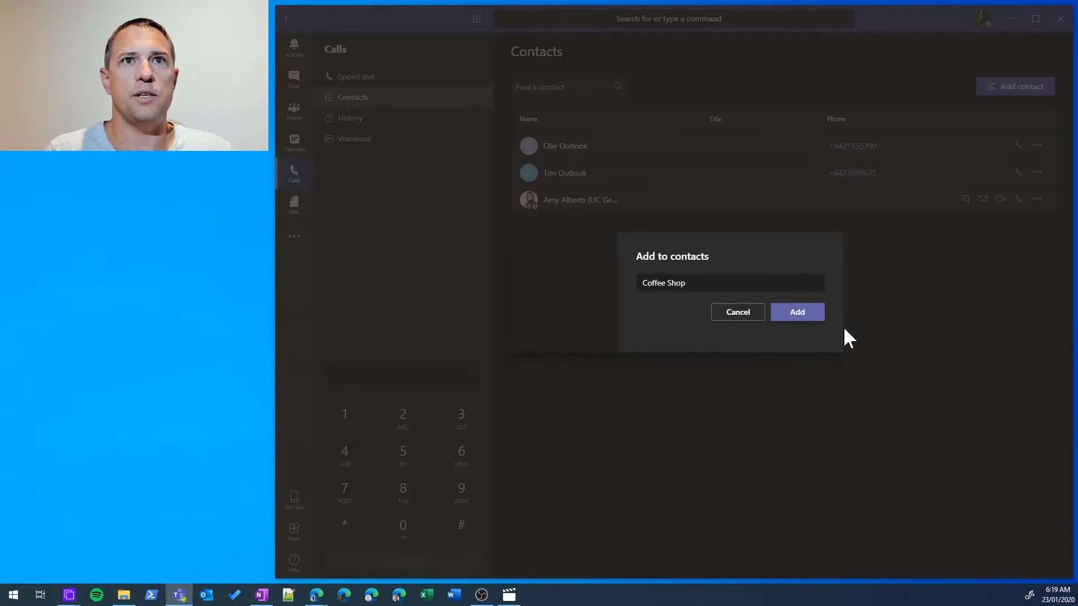
left_click(802, 314)
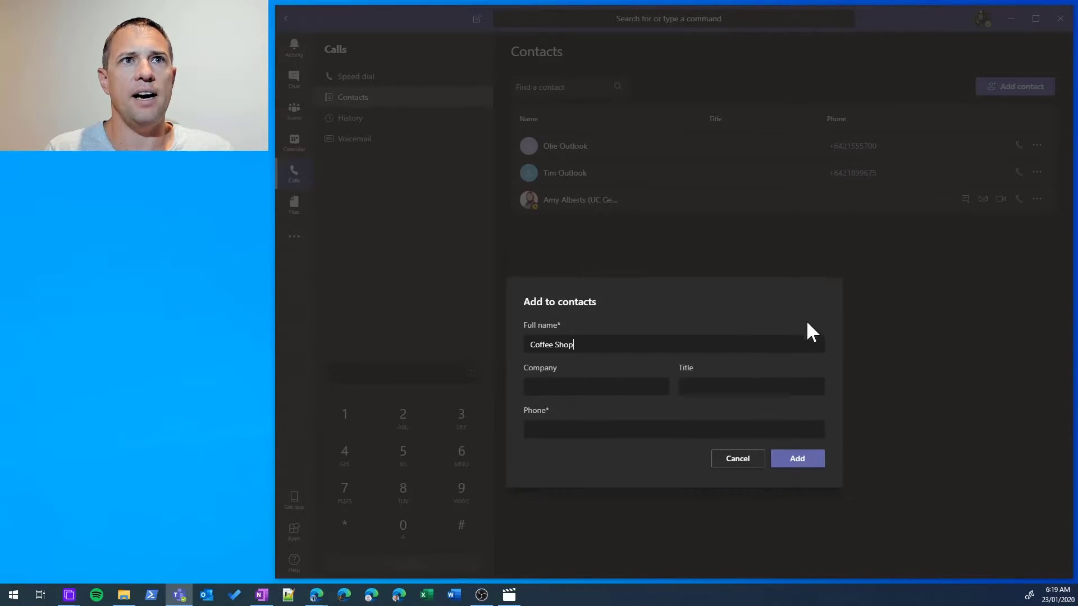
type("Coffee")
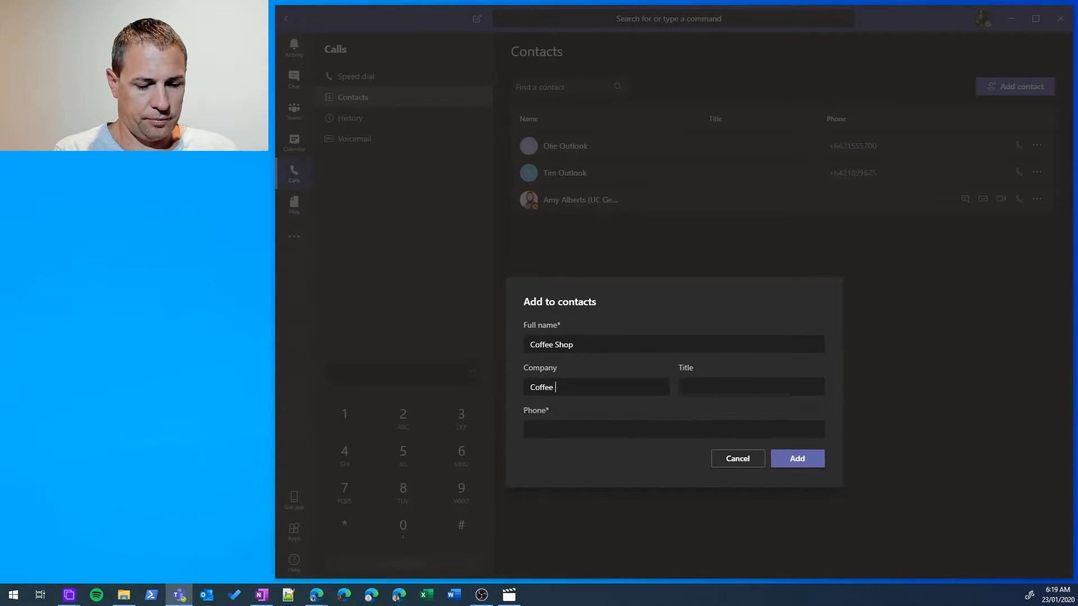
type(" On Time")
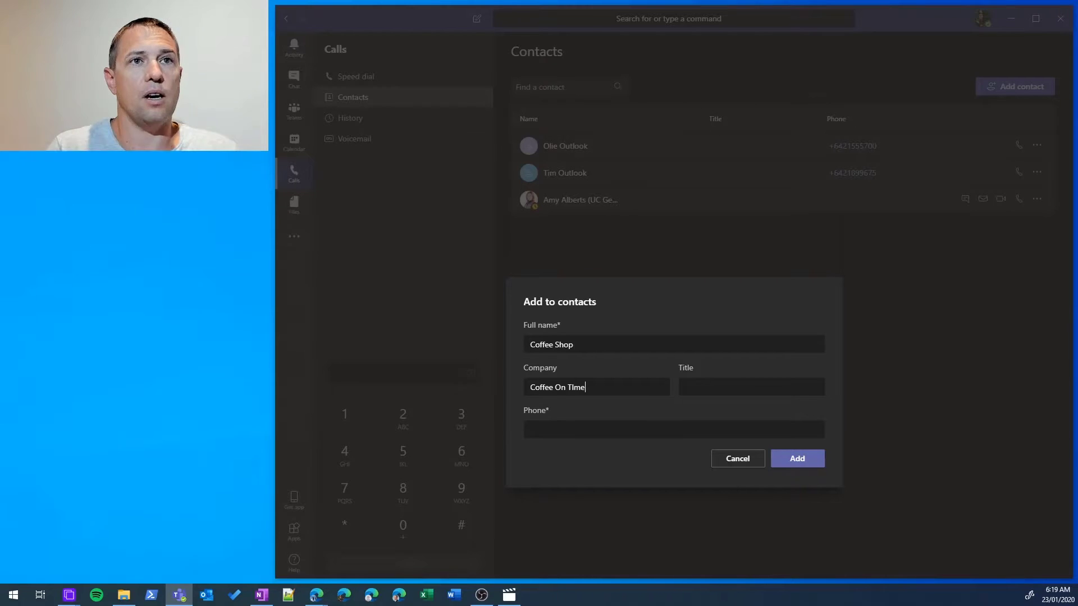
left_click(646, 429)
type("+64")
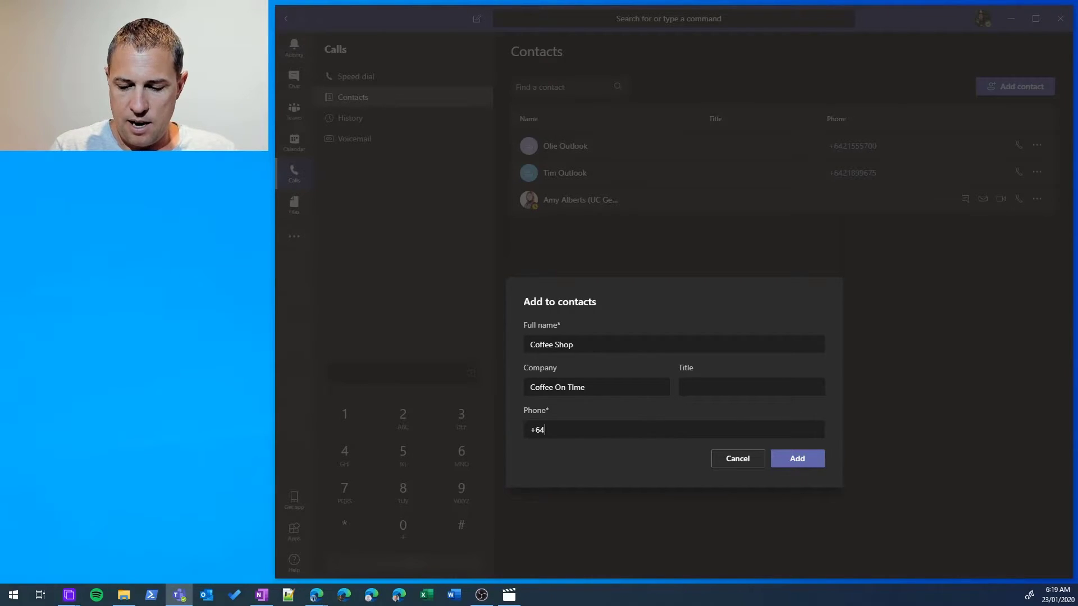
type("856")
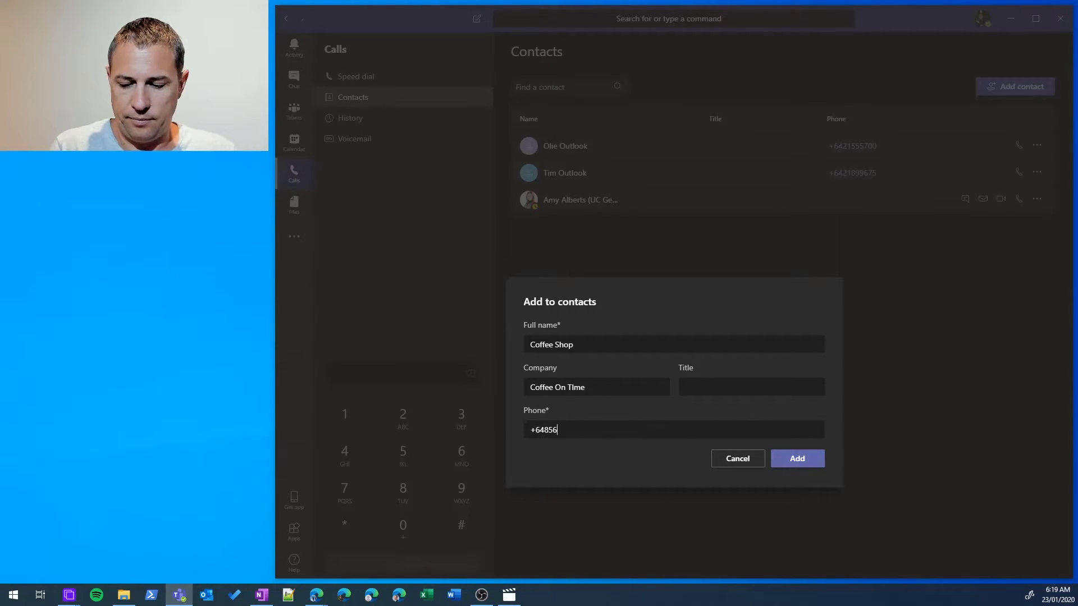
type("9524")
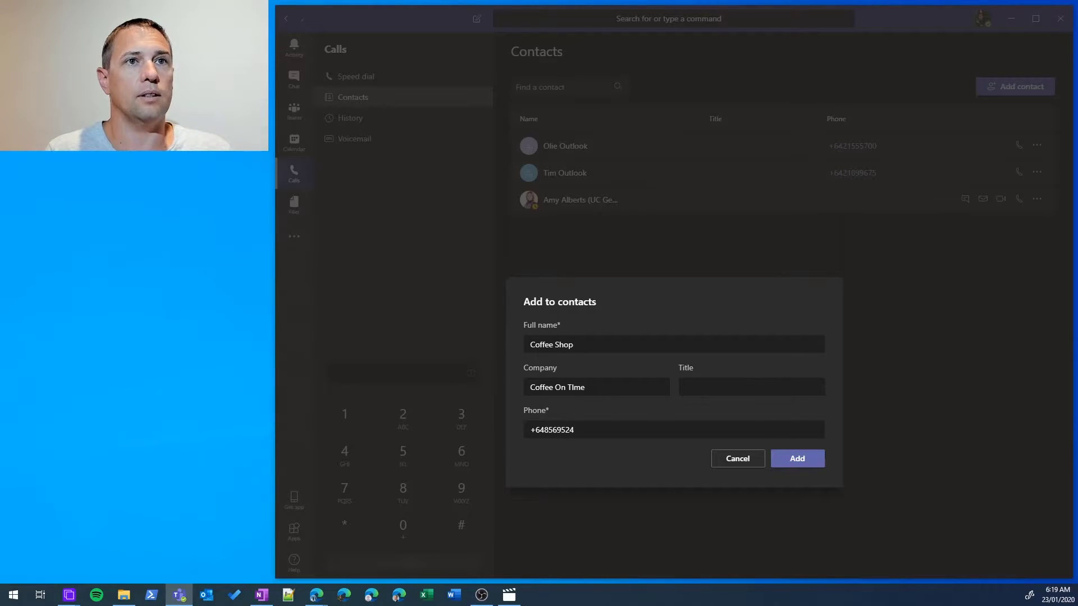
left_click(796, 459)
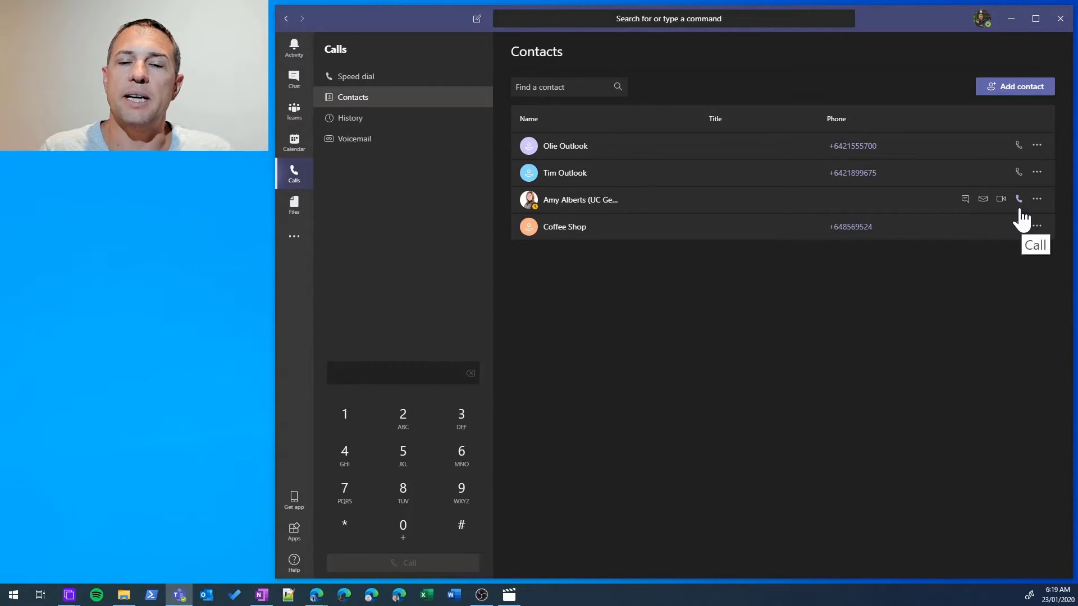
left_click(1037, 203)
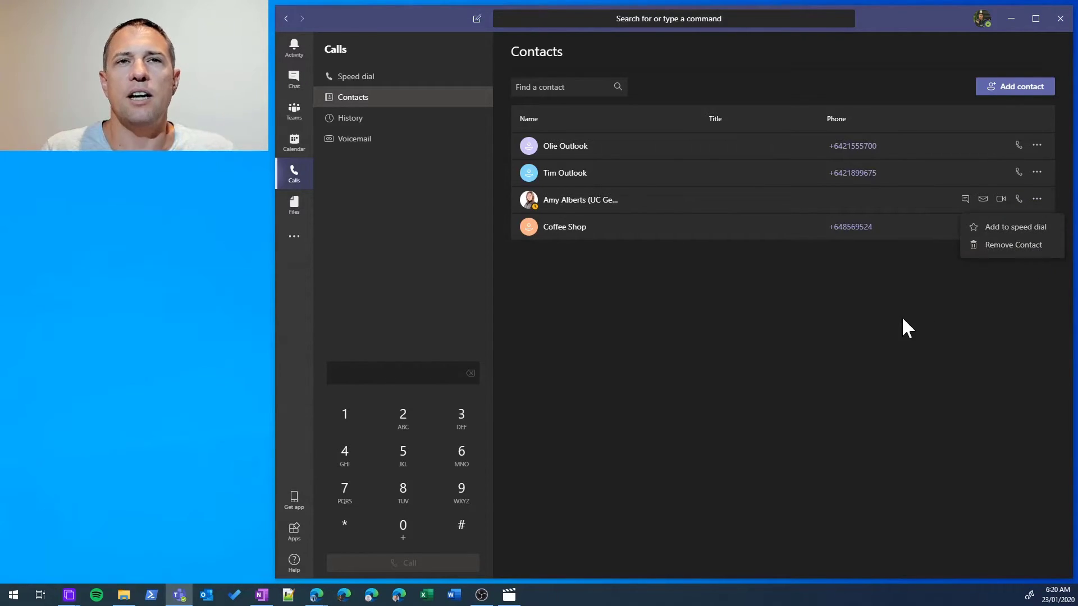
left_click(887, 297)
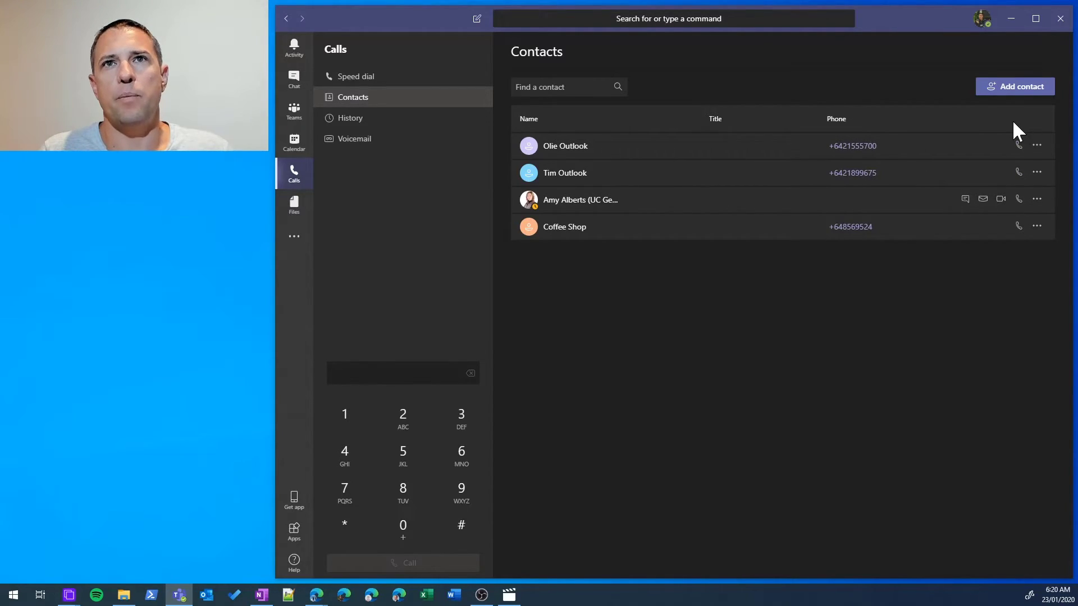
Check the first contact's Home and Mobile numbers, then return to the Speed dial page.
left_click(1037, 145)
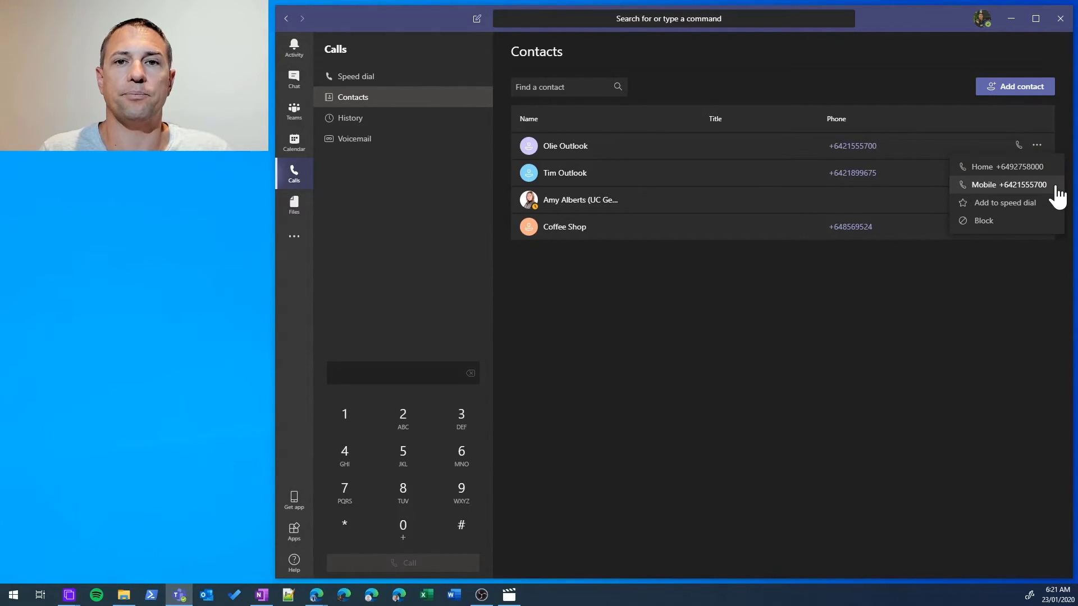
left_click(886, 274)
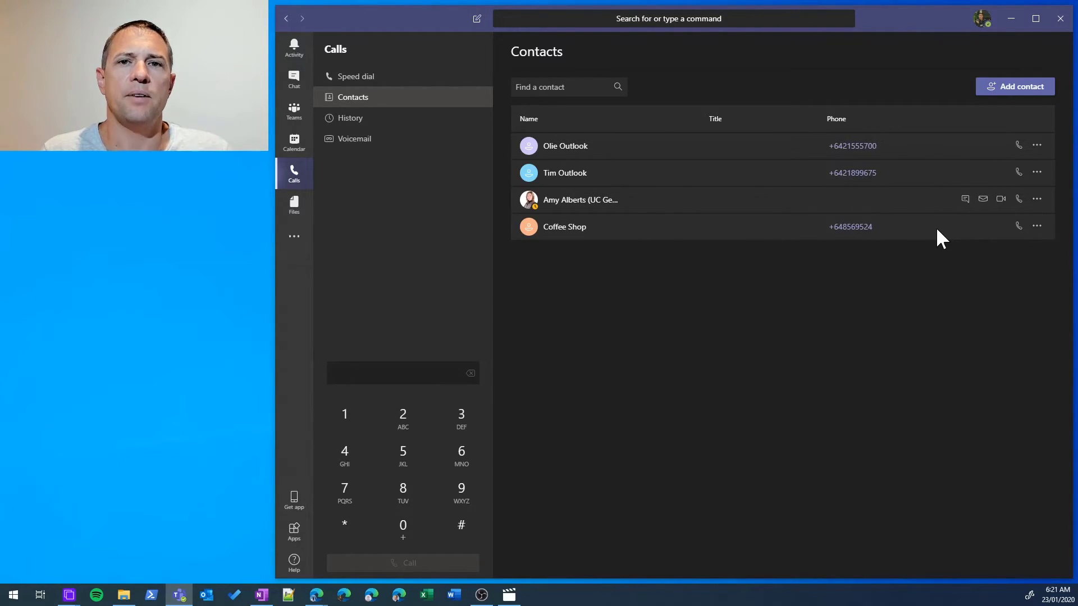
left_click(415, 84)
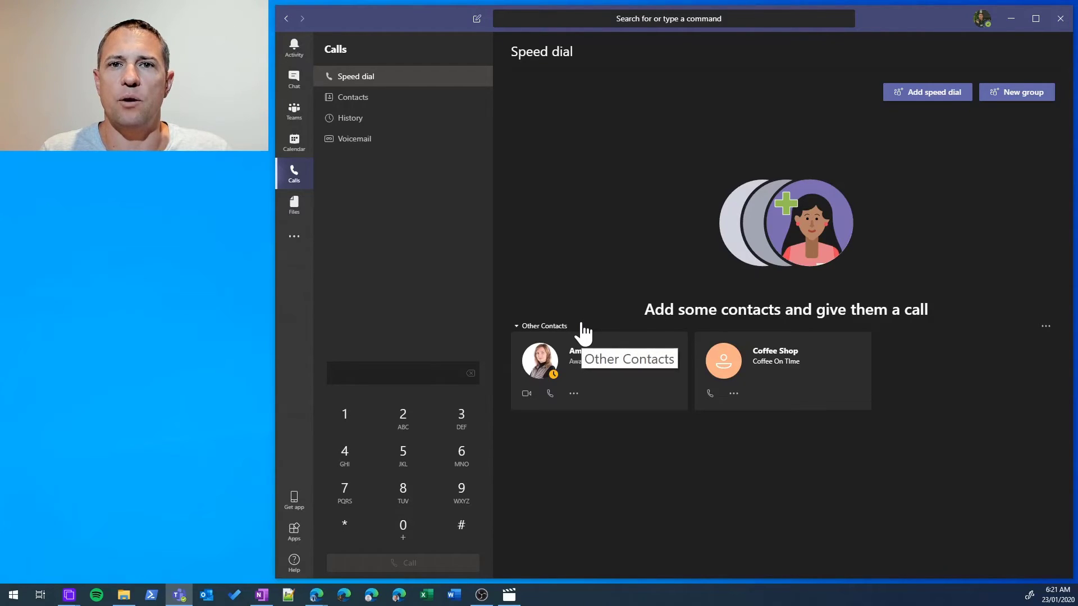
Create a new contact group named 'Team' on the Speed dial page.
left_click(1027, 93)
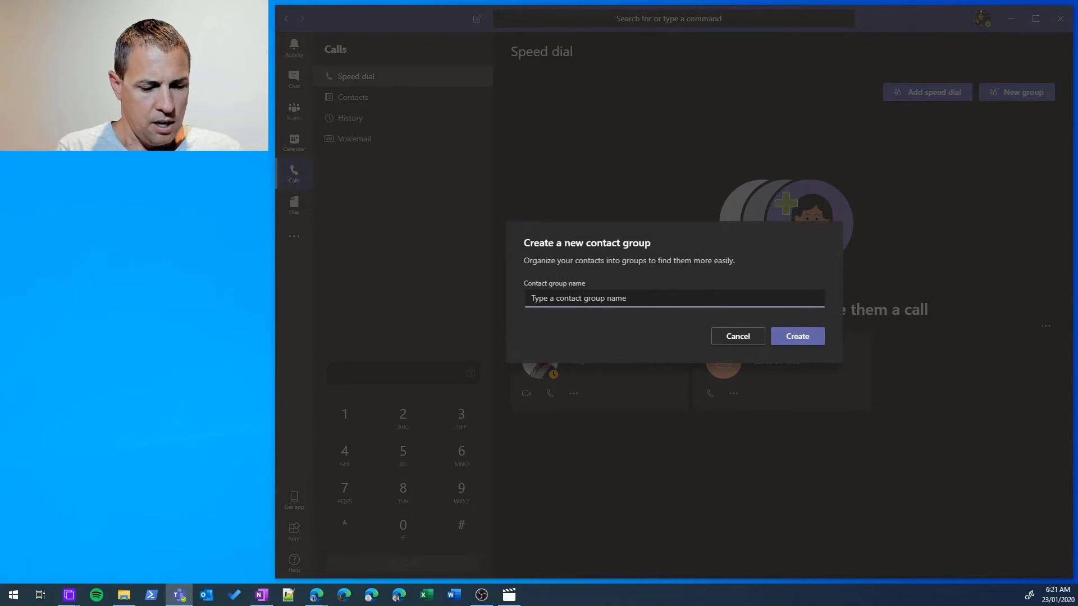
type("Team")
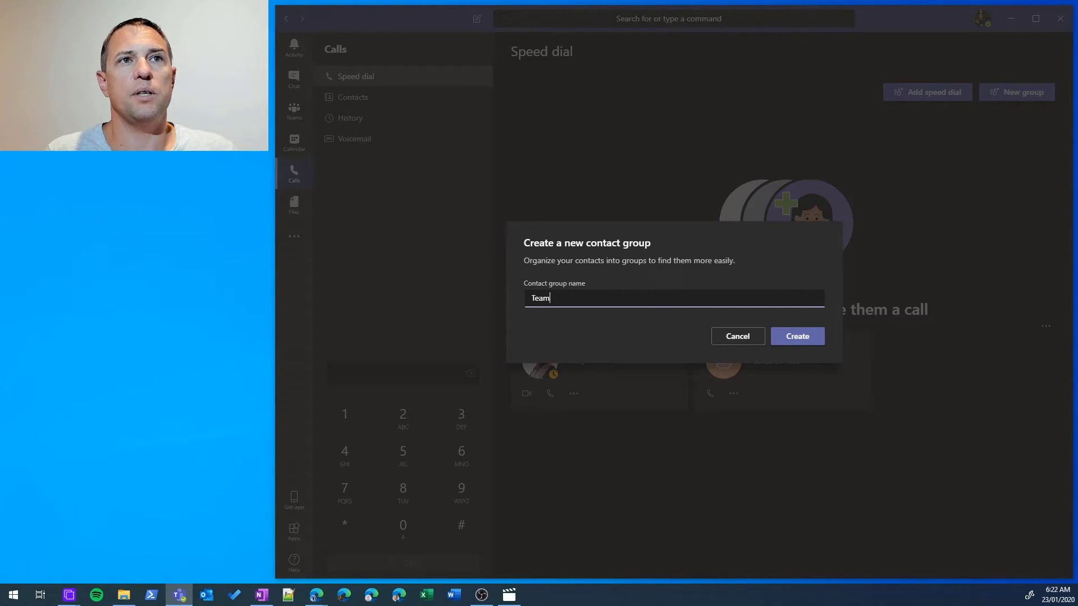
left_click(816, 343)
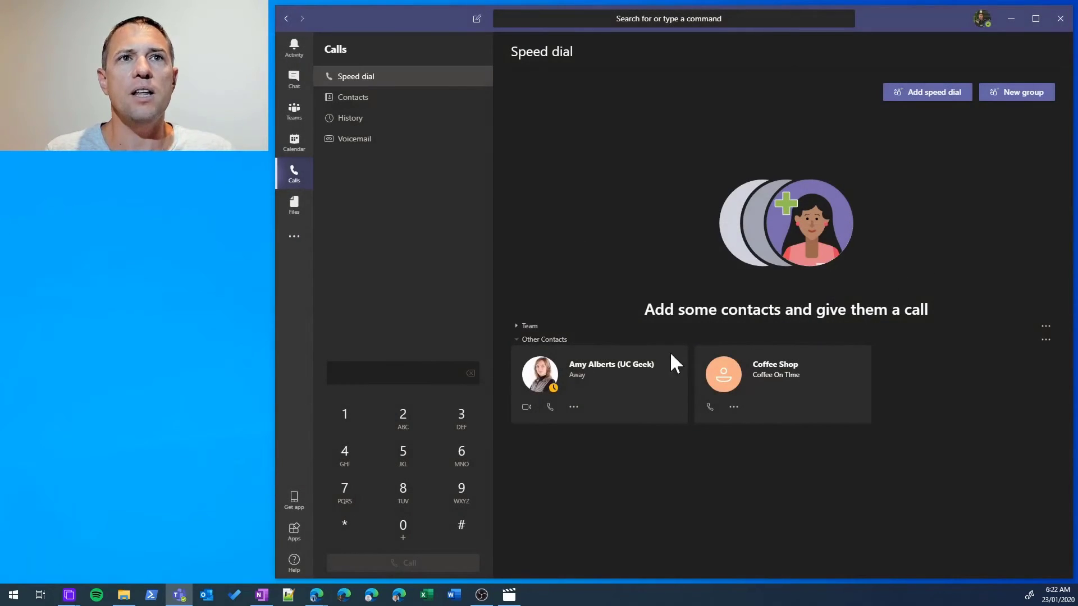
Add the UC Geek colleague to the Team contact group.
left_click(1045, 327)
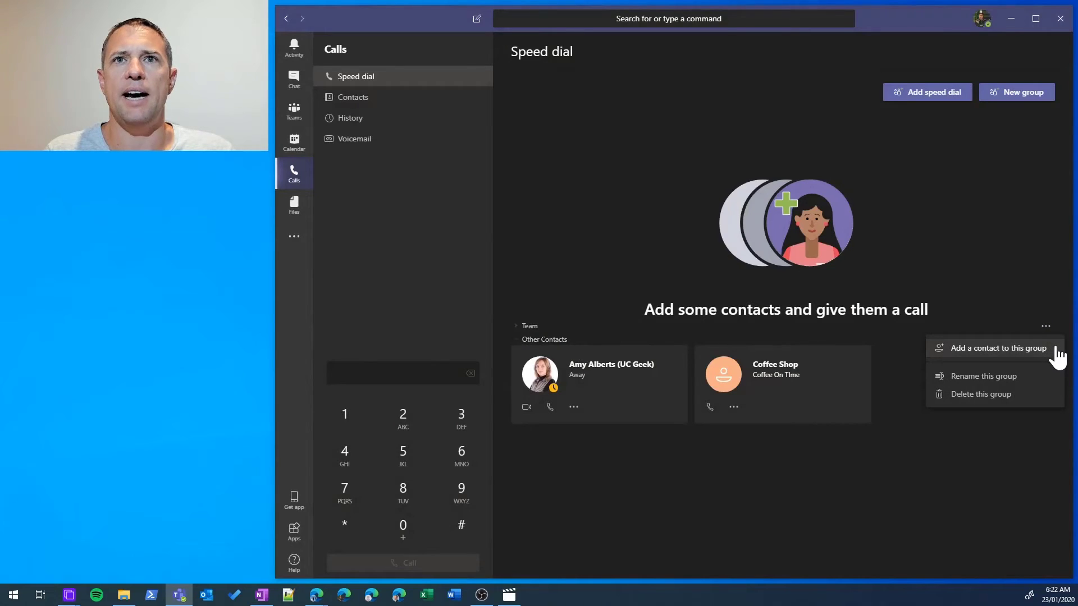
left_click(1057, 349)
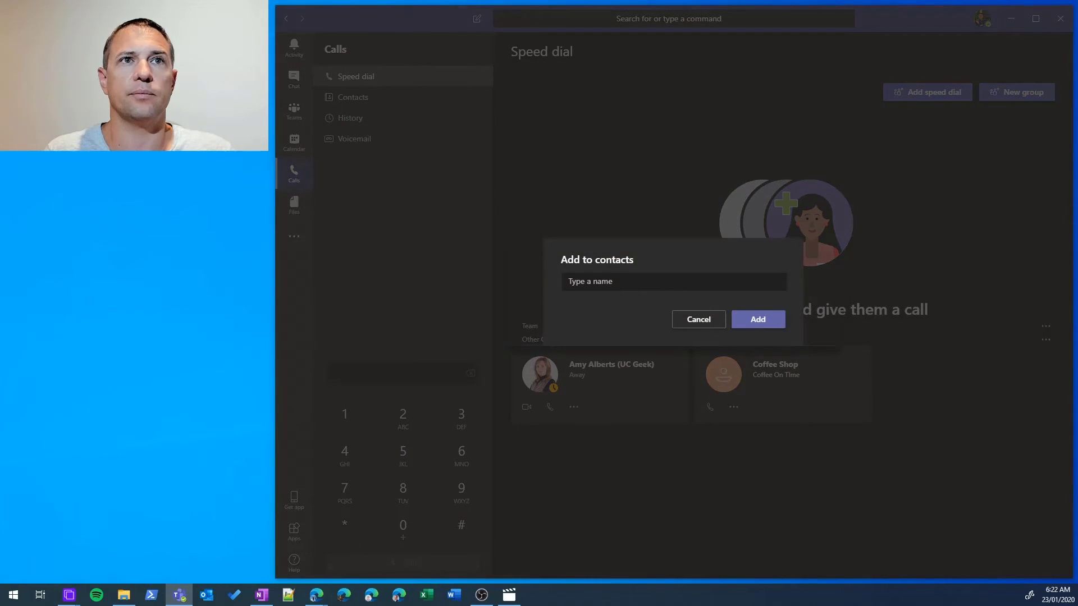
type("Amy")
left_click(643, 307)
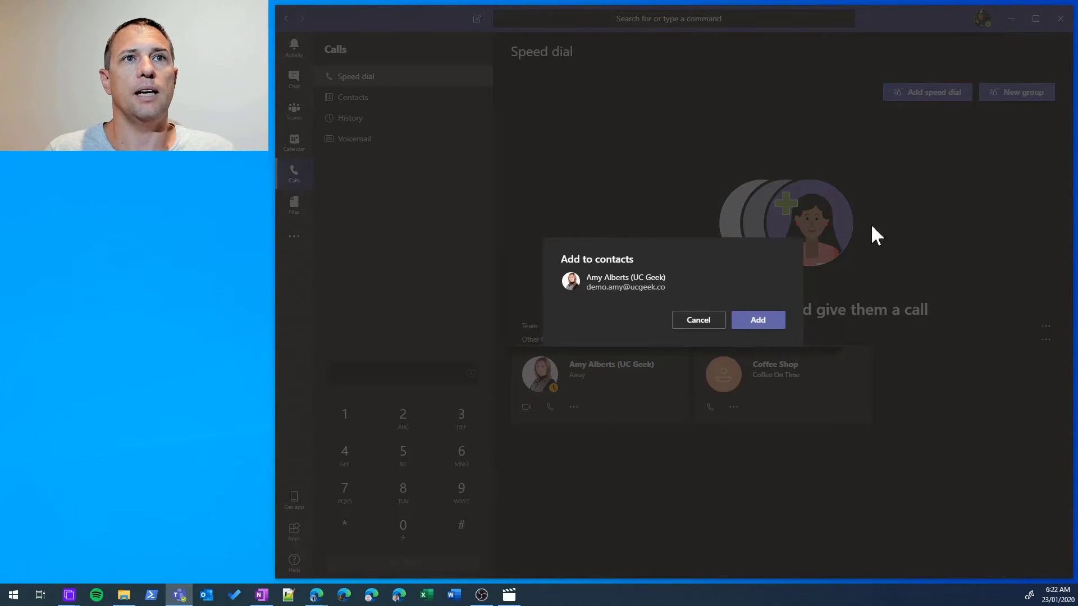
key("Return")
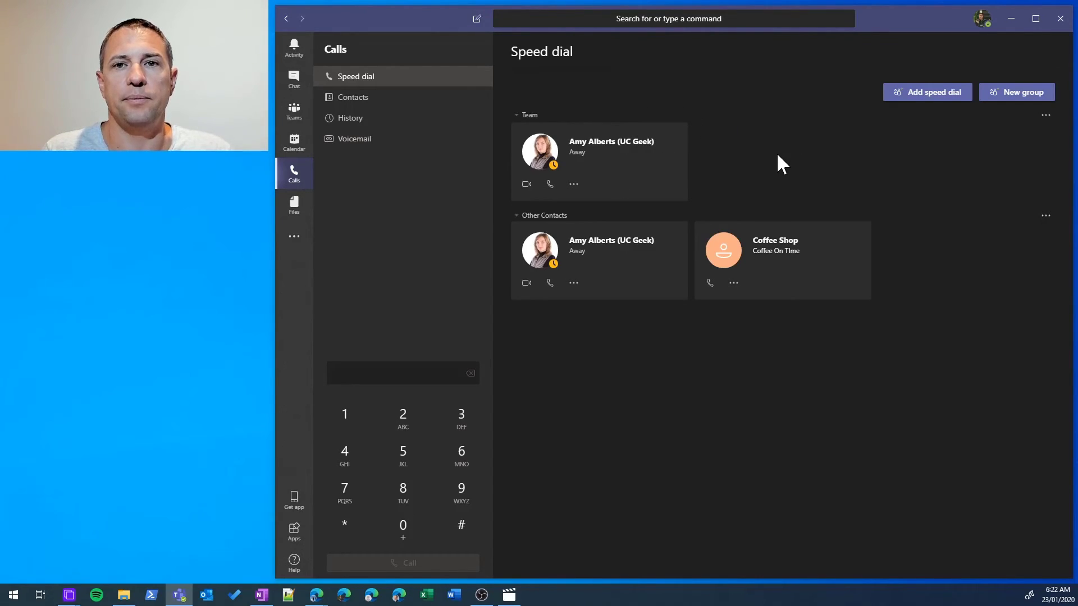
Put the Coffee Shop contact into Speed dial from its card's options.
left_click(734, 283)
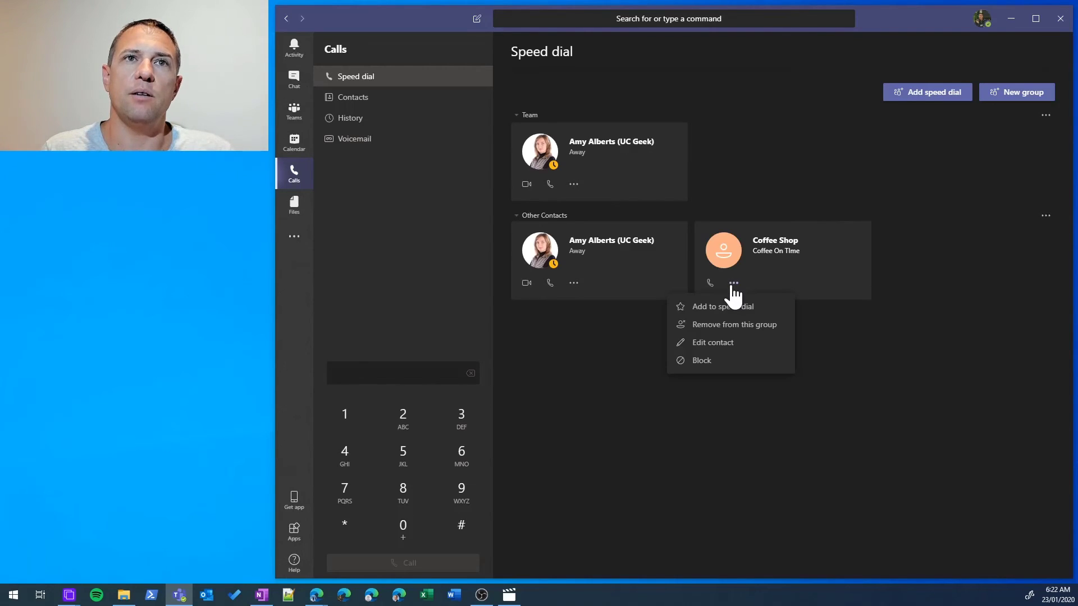
left_click(772, 317)
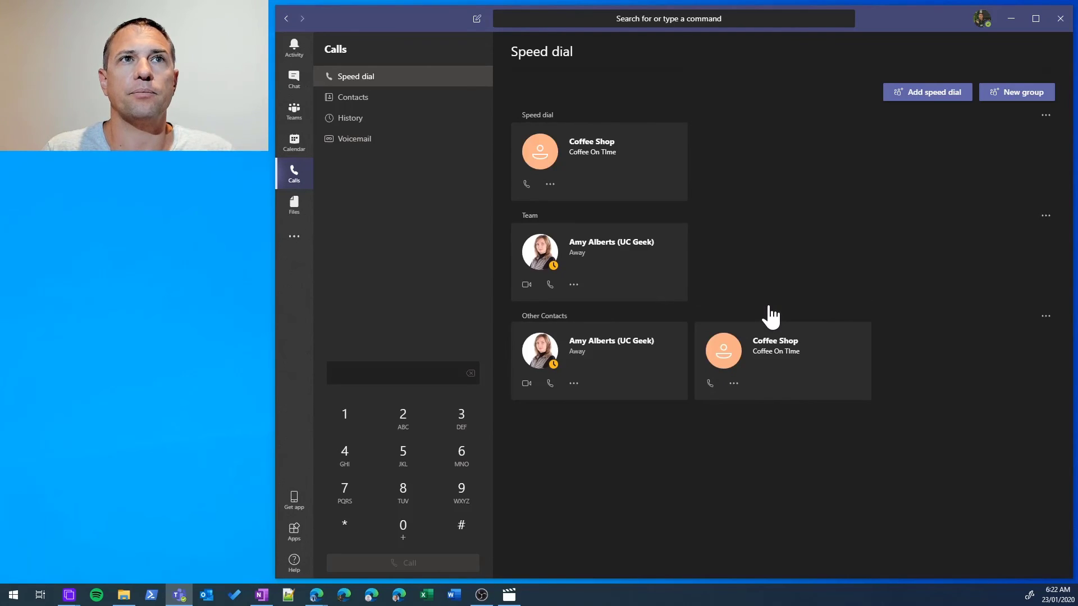